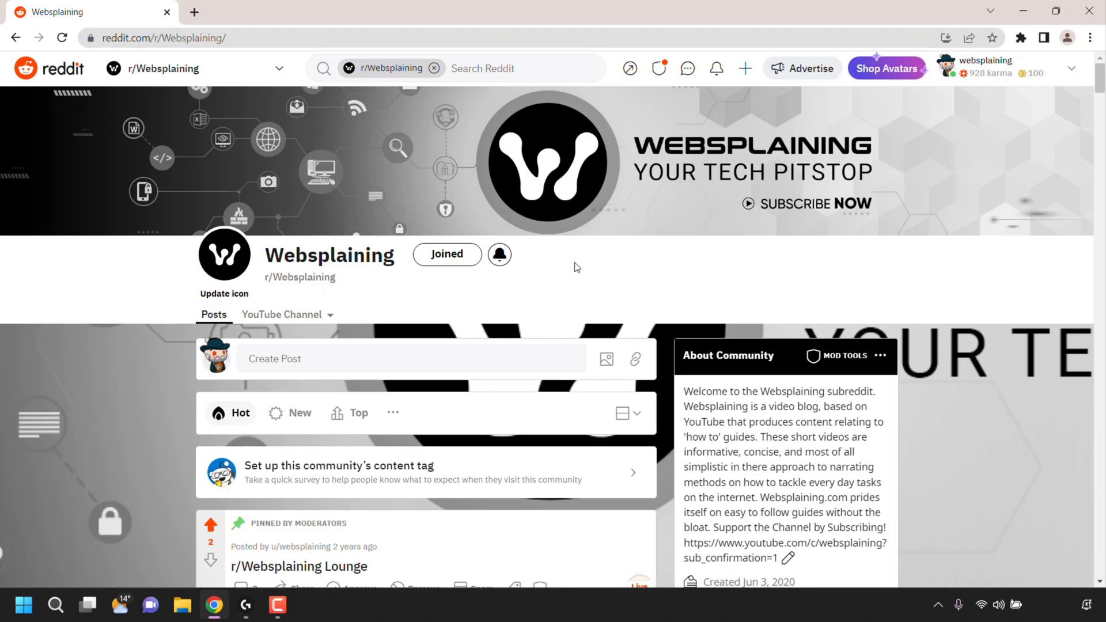
- View the full r/Websplaining address in the address bar, then return to the page
click(315, 36)
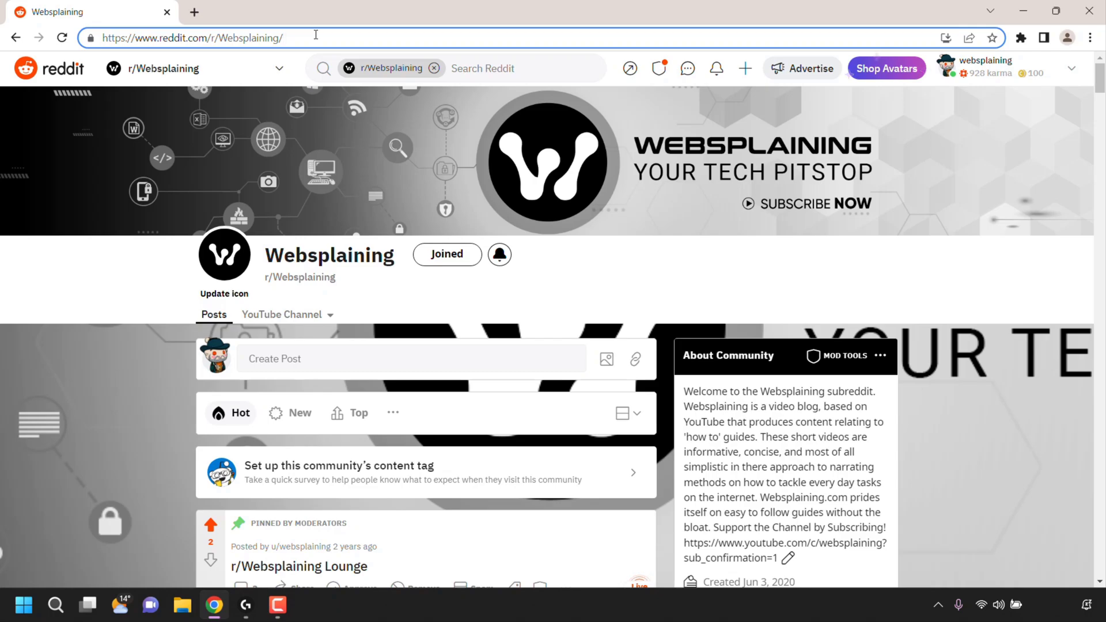
click(550, 265)
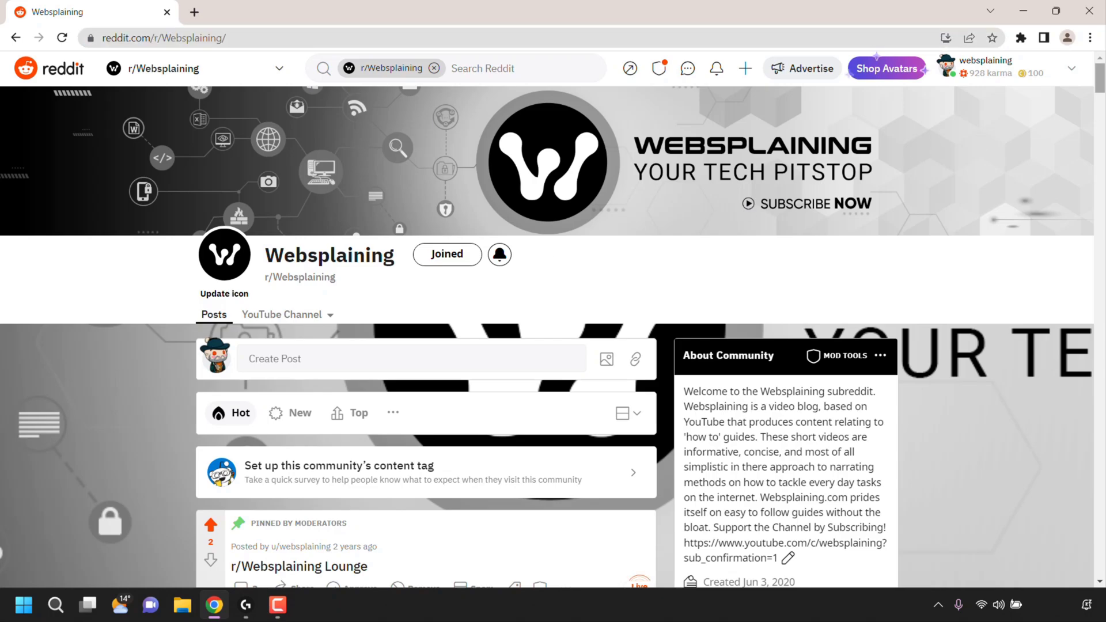
drag(1099, 78, 1100, 99)
scroll(909, 187, down, 2)
scroll(908, 187, down, 2)
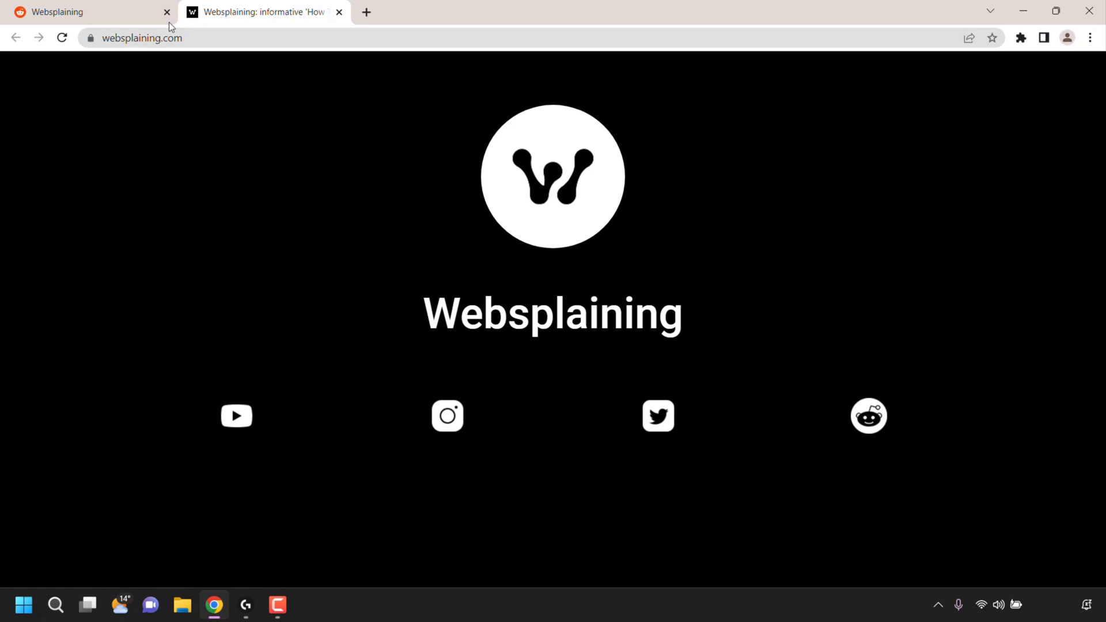
- Switch back to the r/Websplaining subreddit tab
click(125, 4)
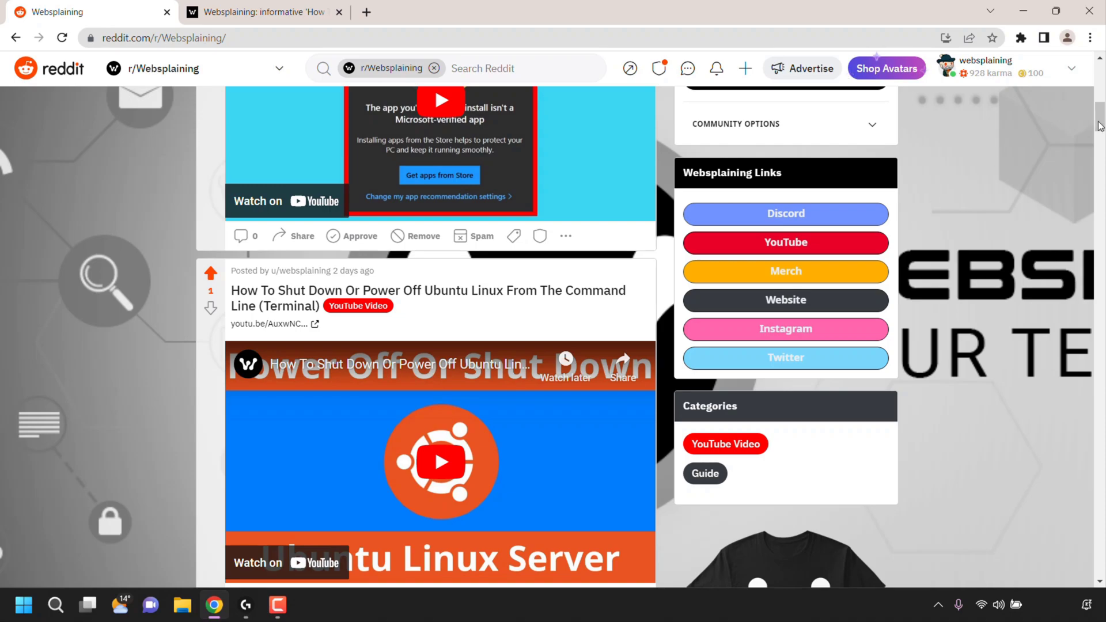
scroll(1098, 121, down, 5)
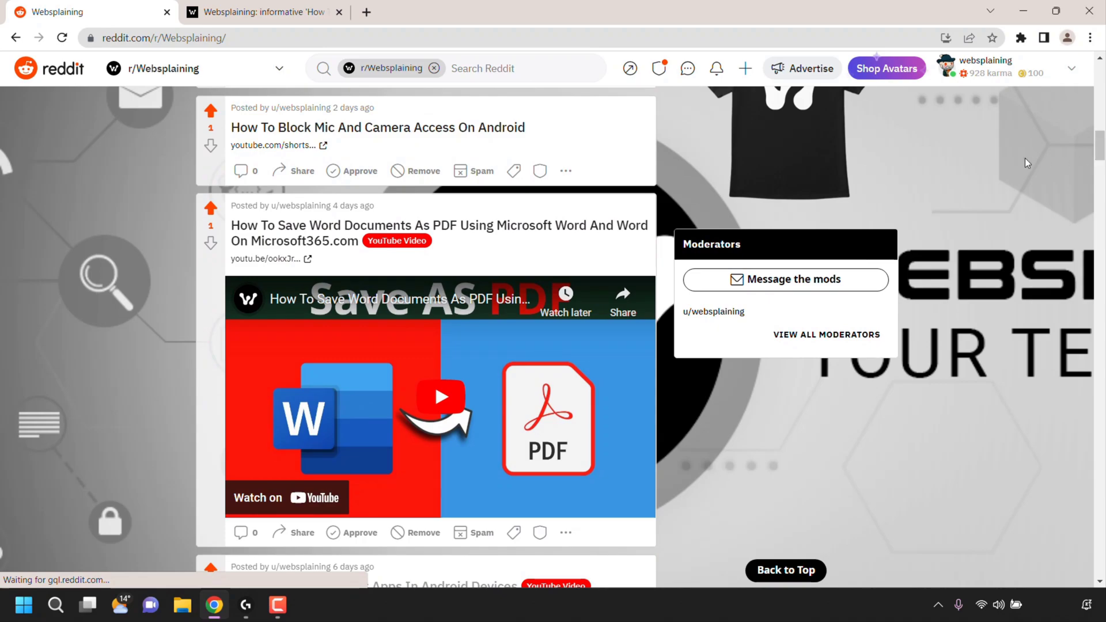
scroll(907, 382, up, 3)
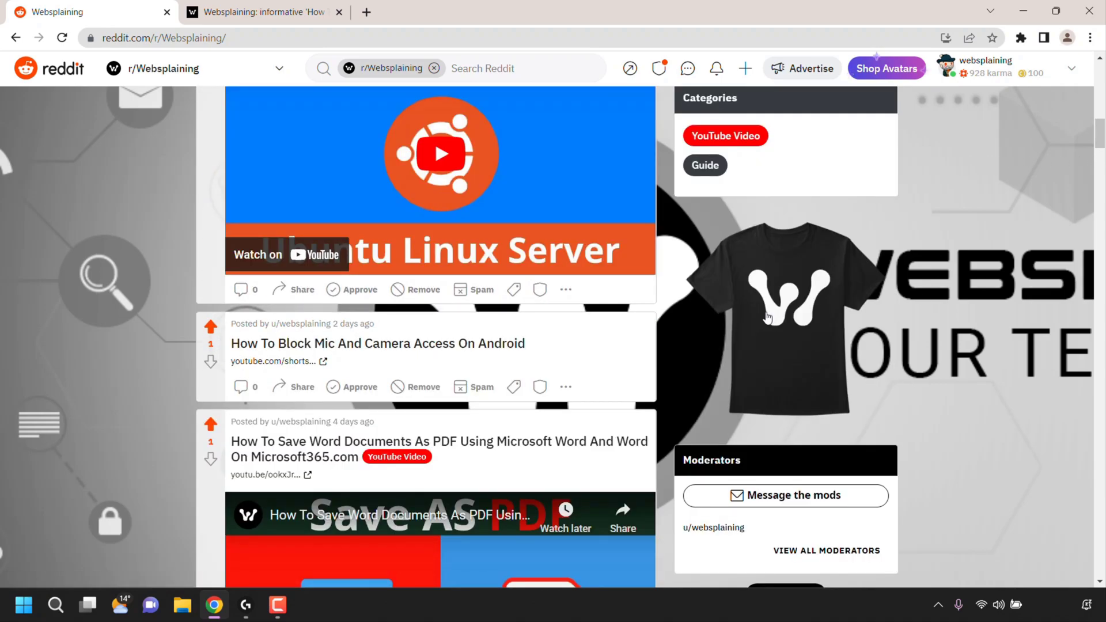
scroll(864, 298, down, 2)
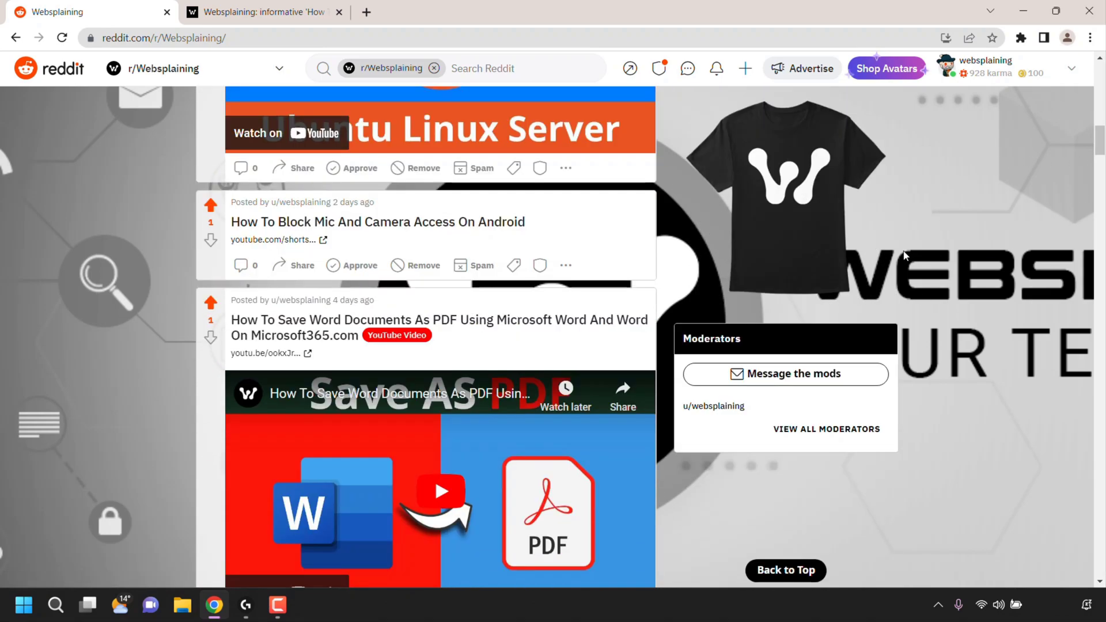
scroll(1075, 131, up, 10)
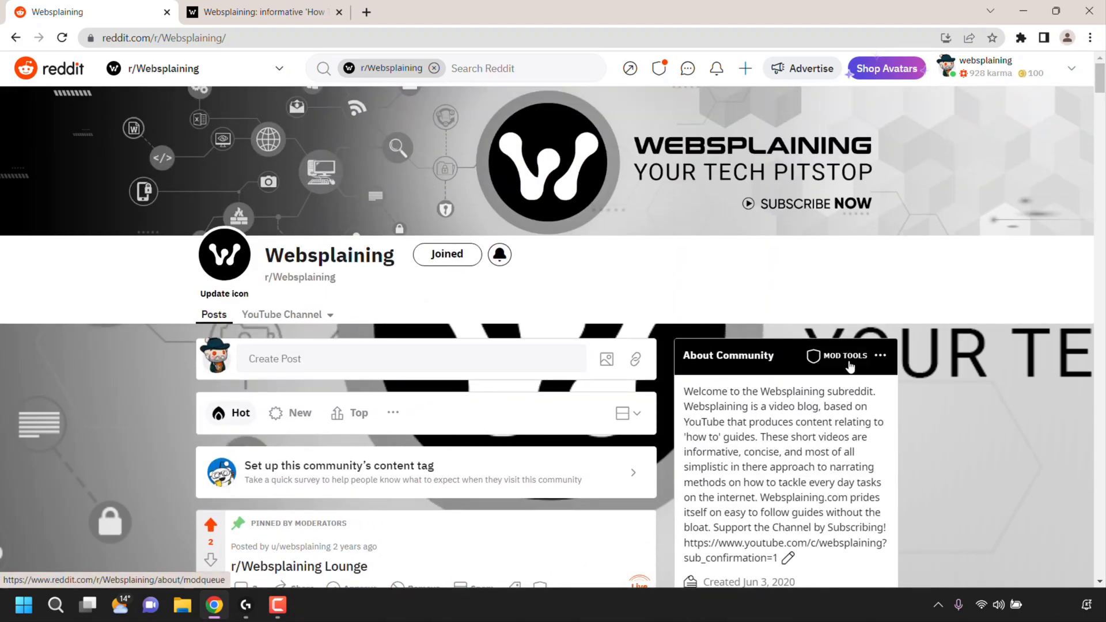
- Go to Community appearance through the subreddit's moderation tools
click(849, 357)
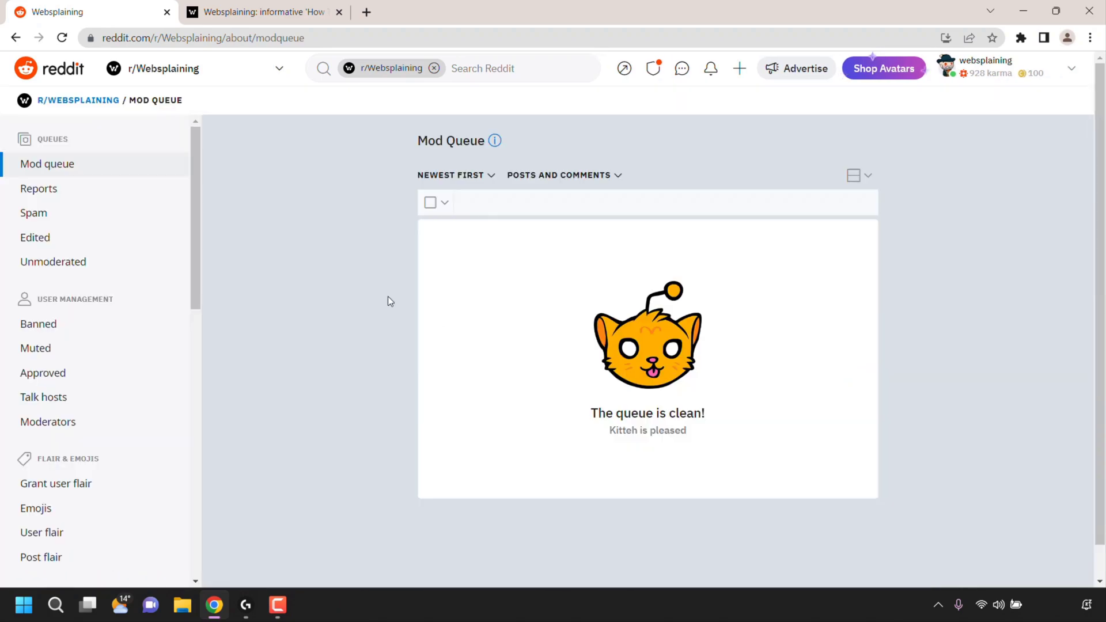
drag(192, 199, 209, 393)
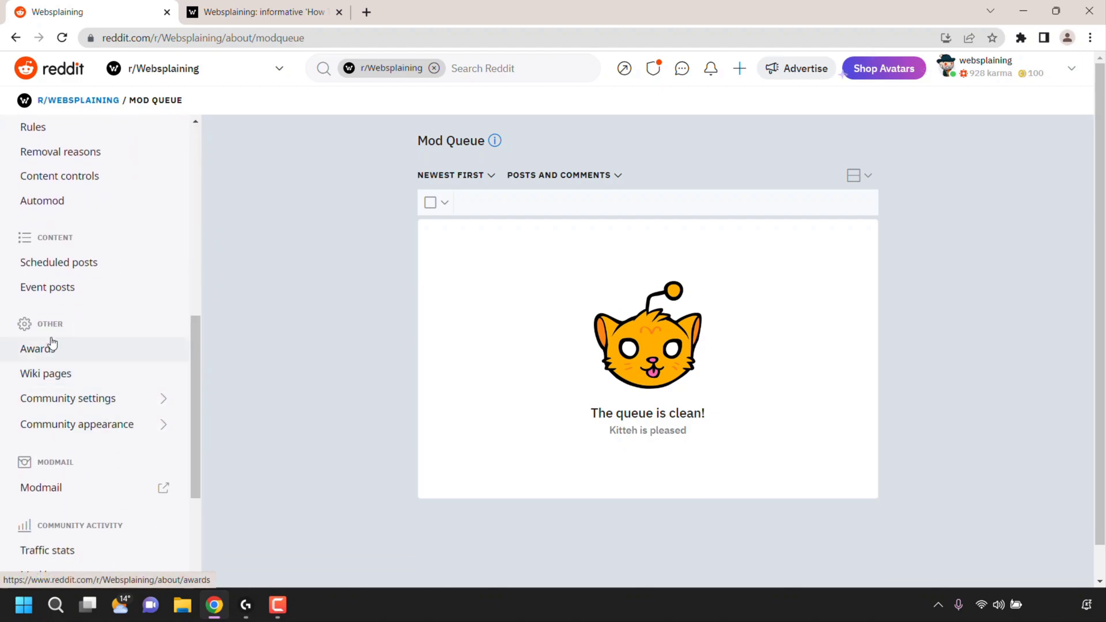
click(161, 427)
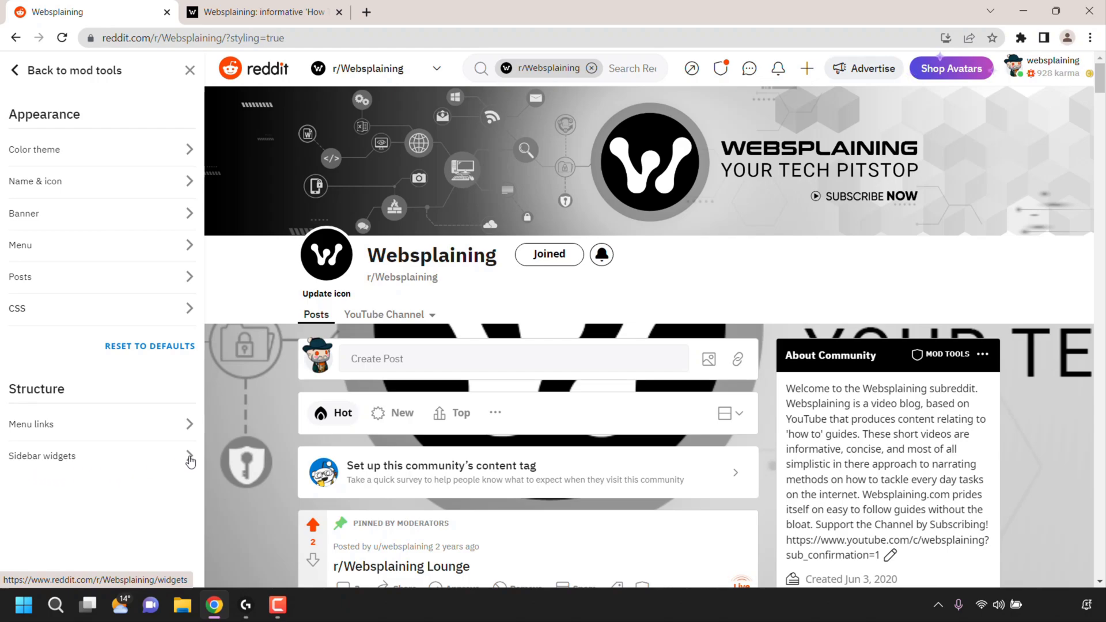
- Show the Sidebar widgets settings under Structure
click(191, 461)
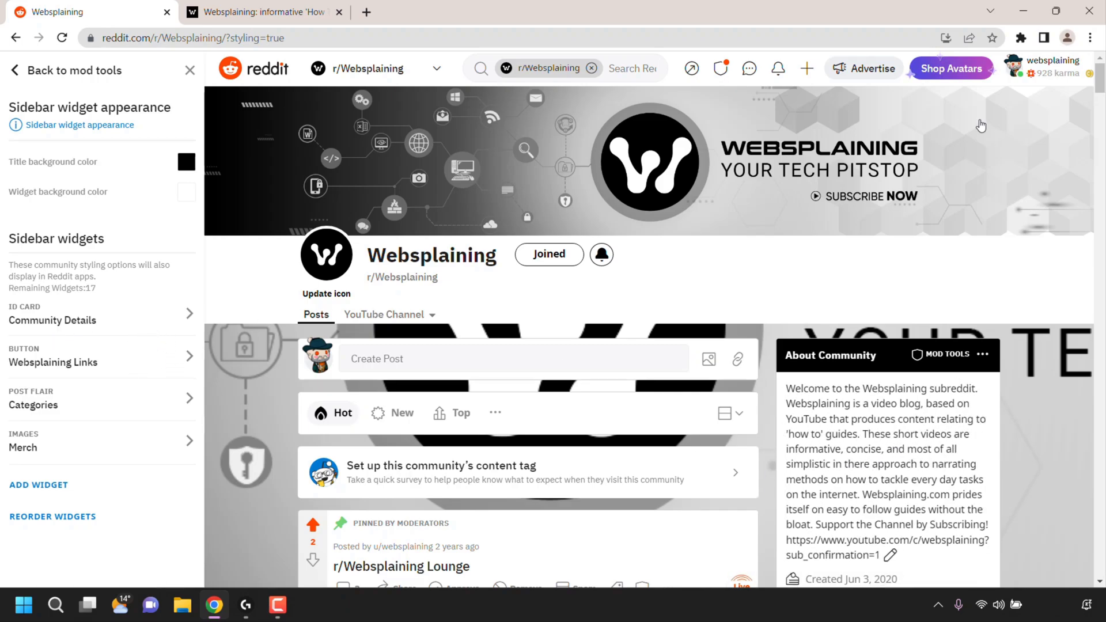
drag(1099, 78, 1100, 121)
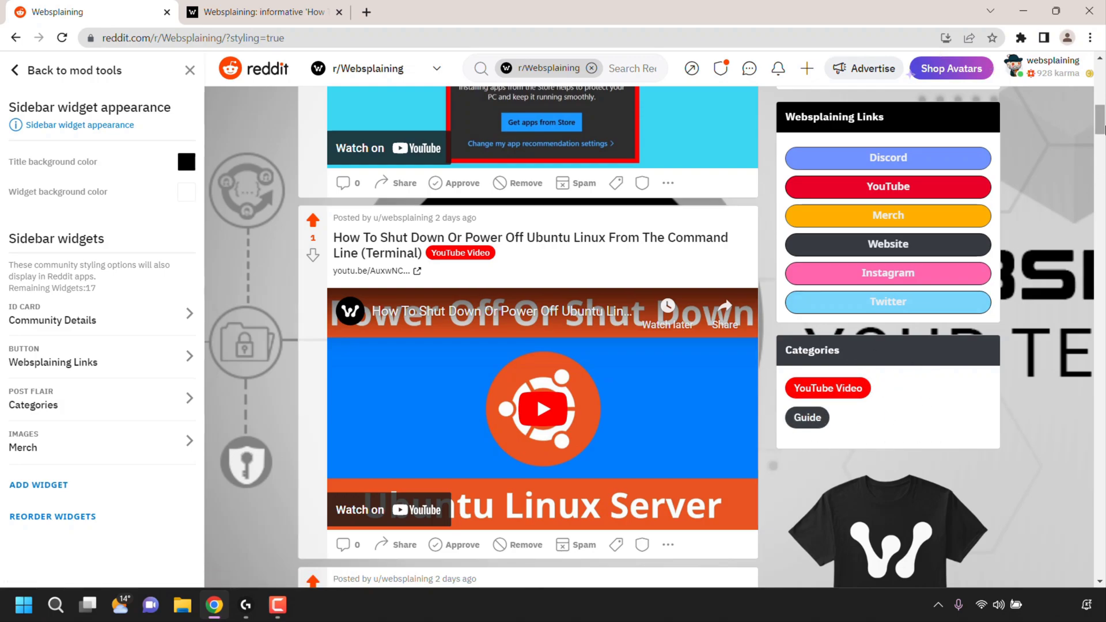
scroll(1054, 233, down, 3)
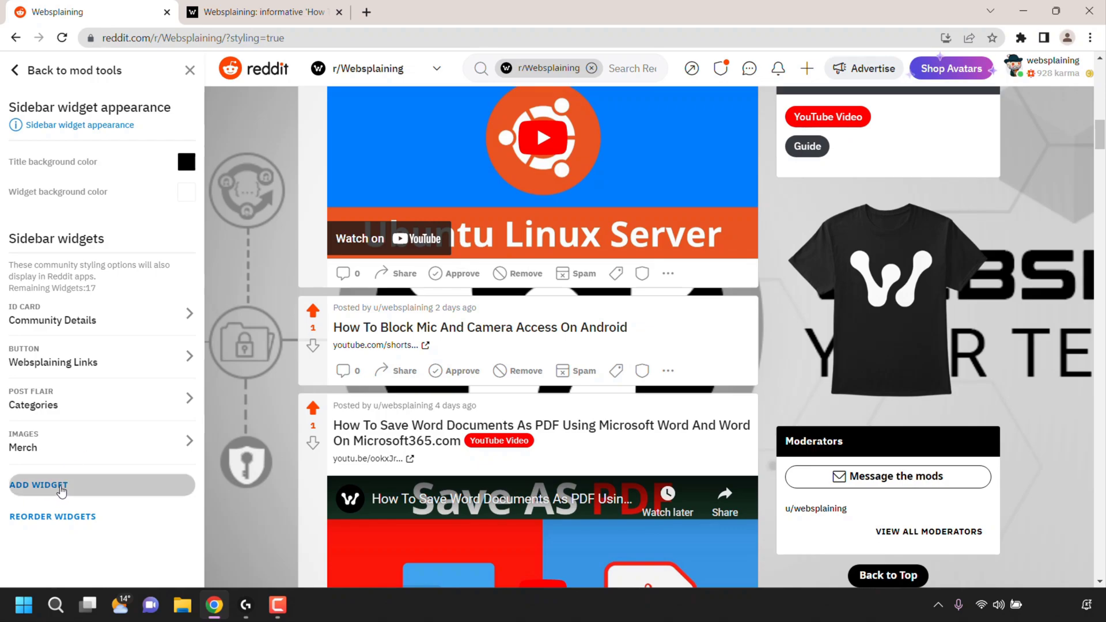
- Start a new sidebar widget with Add Widget
click(62, 491)
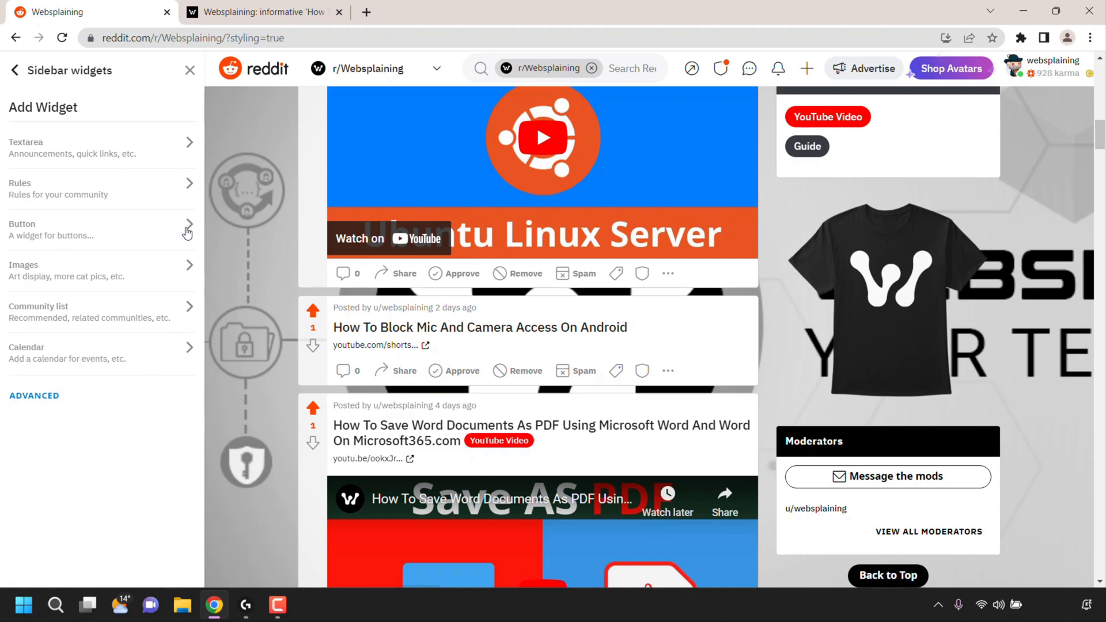
- Choose the Button widget type, title it 'Demo Links', and set a pink (#FF66AC) background
click(188, 230)
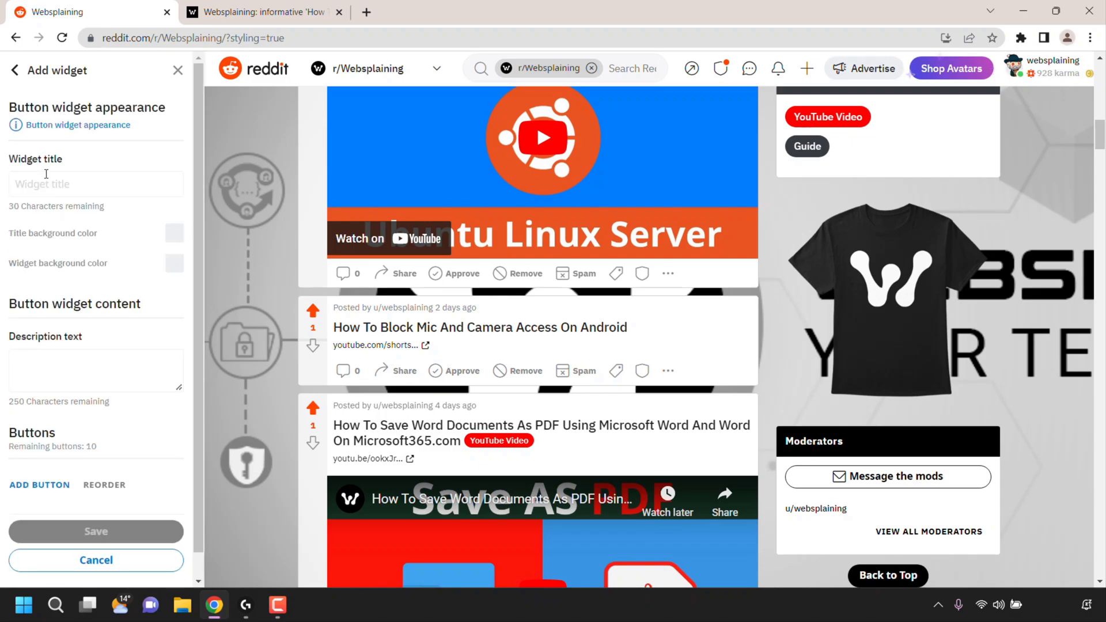
click(80, 183)
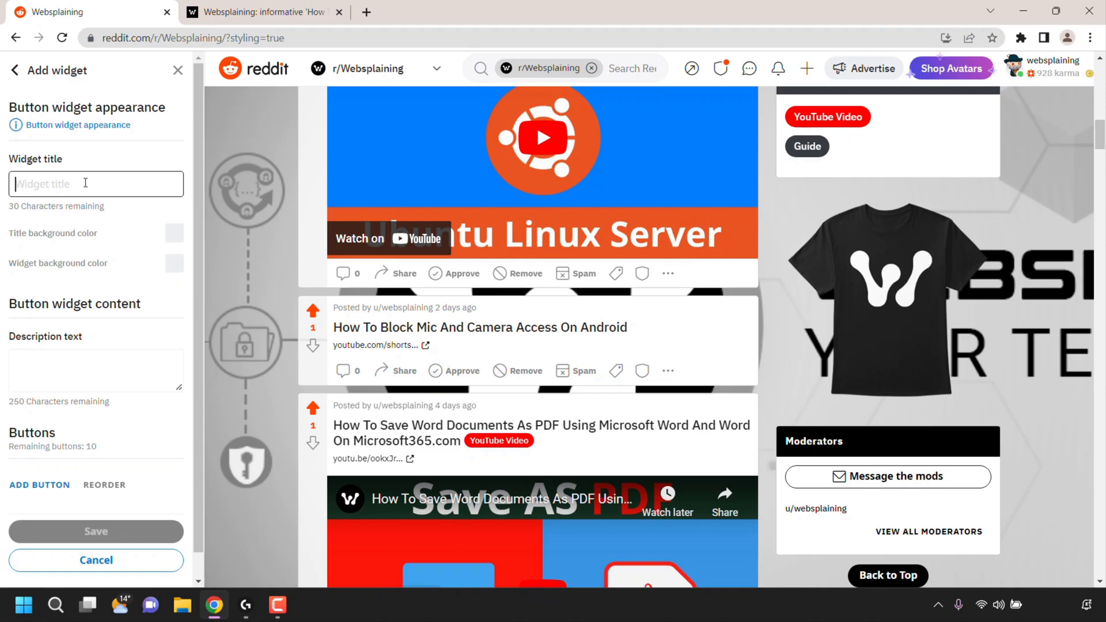
text(Demo Links)
click(175, 233)
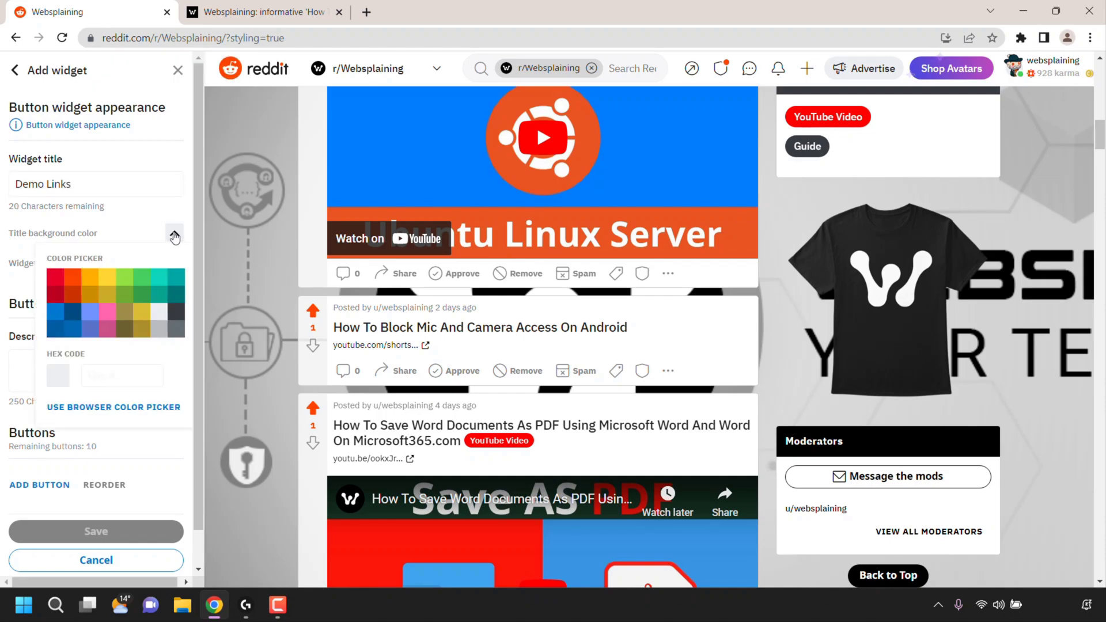
click(174, 233)
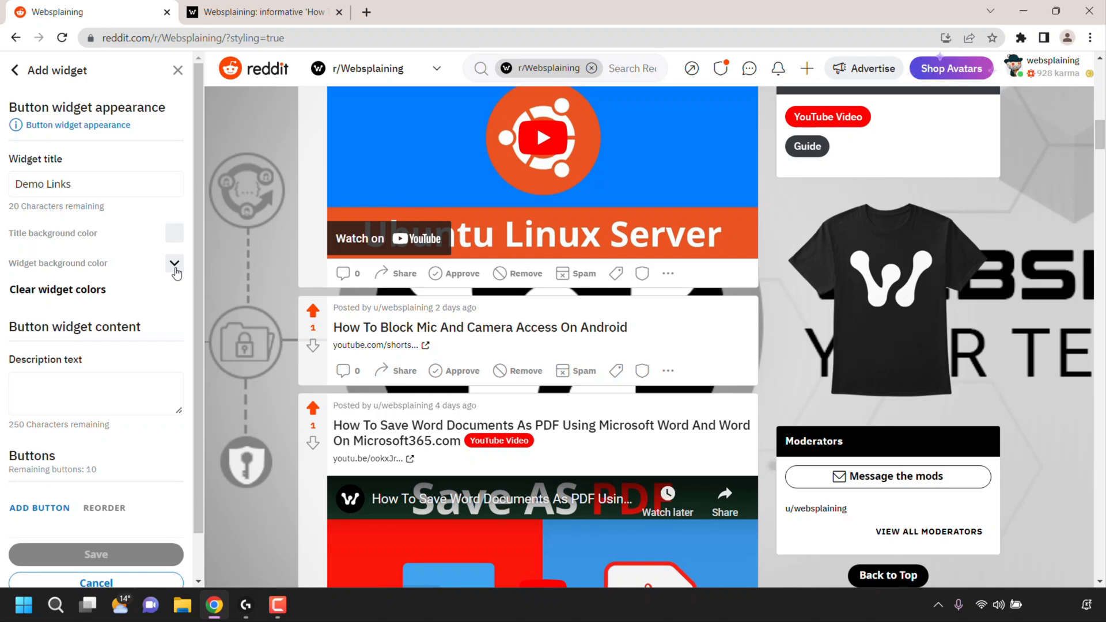
click(175, 264)
click(108, 346)
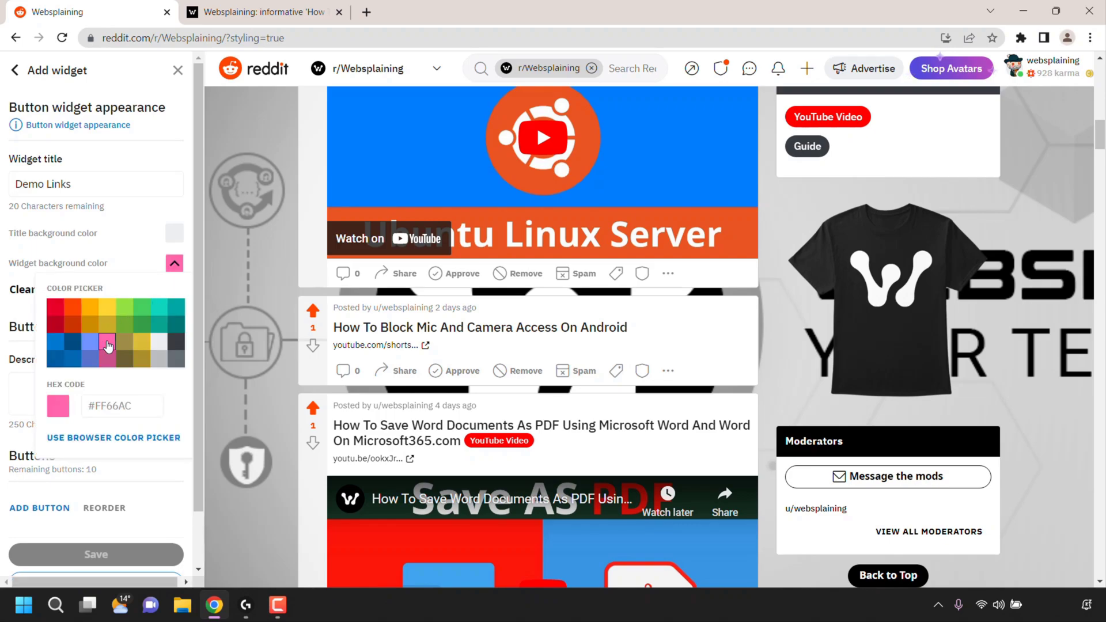
click(174, 268)
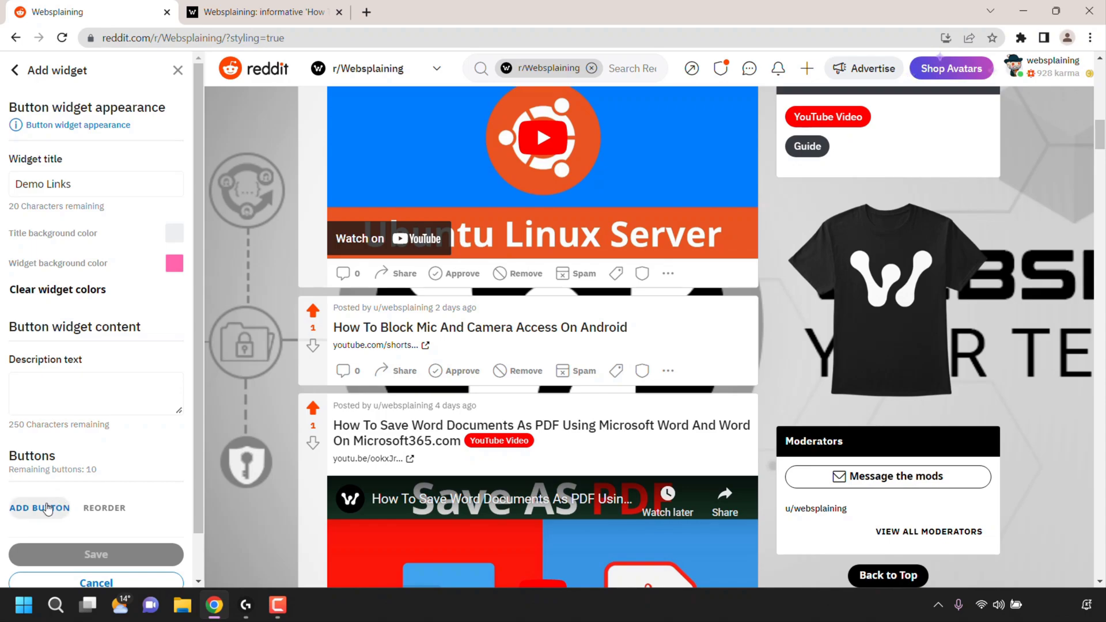
click(43, 513)
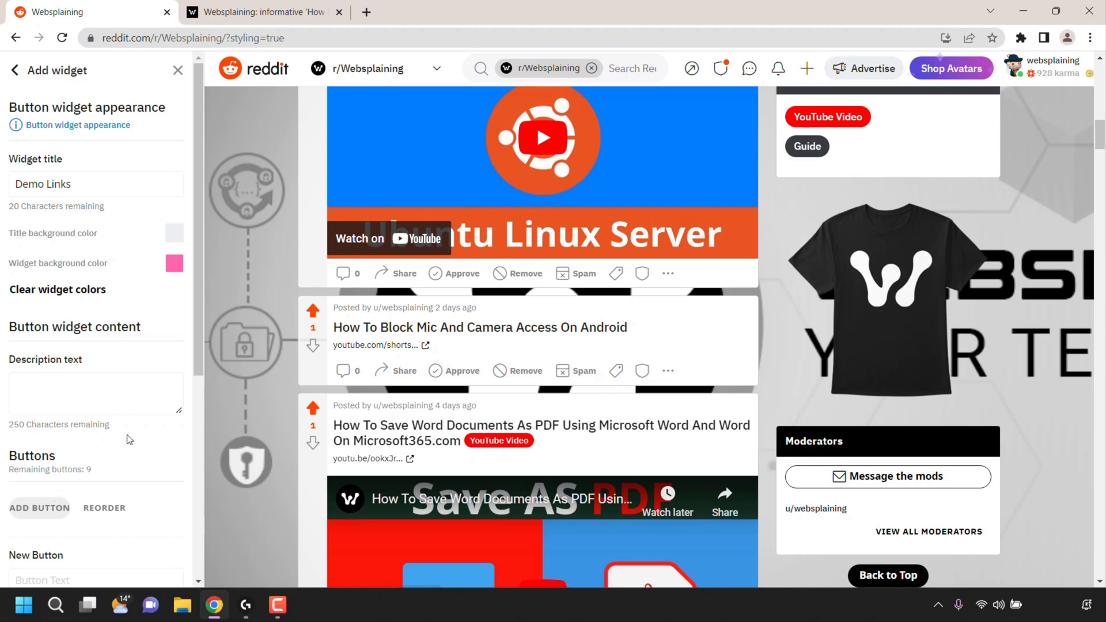
drag(198, 372, 195, 489)
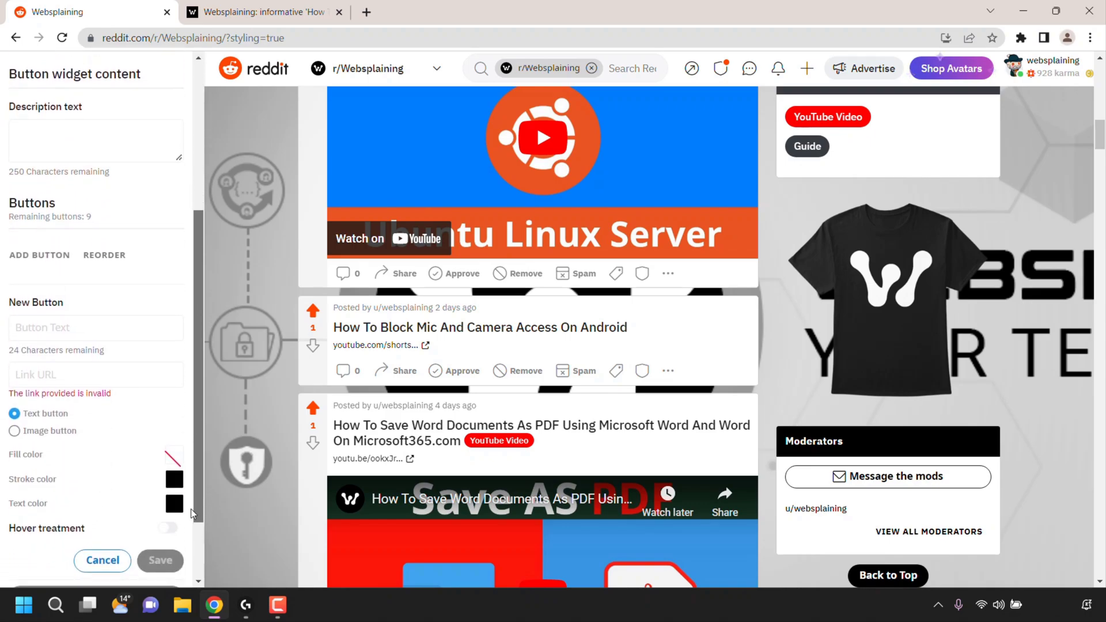
scroll(192, 513, down, 1)
click(70, 311)
text(YouTube)
click(95, 360)
text(www.youtube.co)
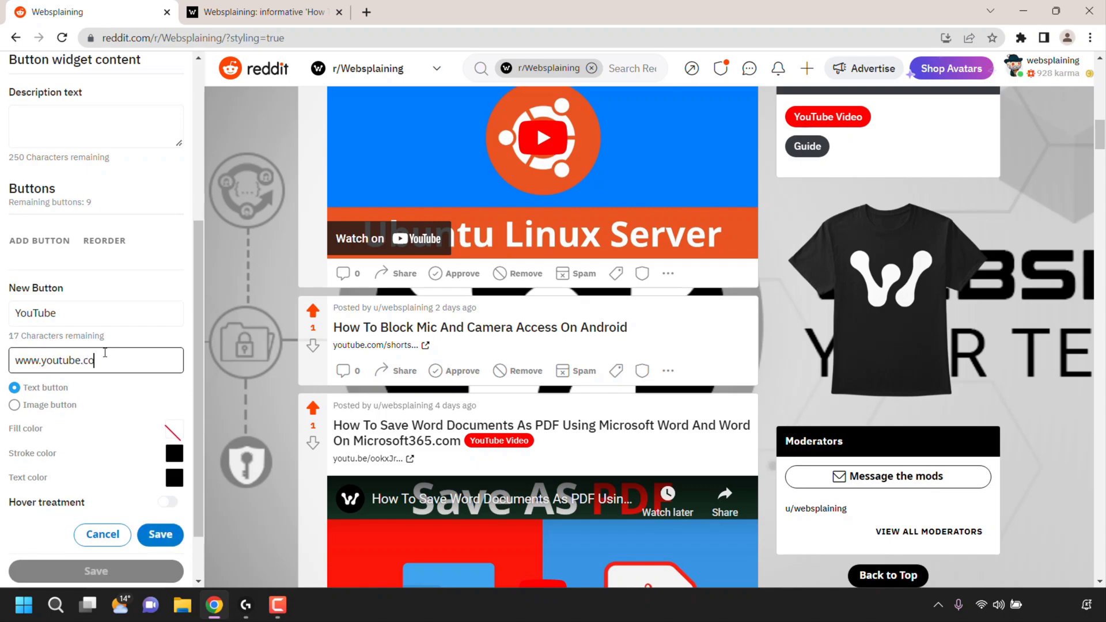
text(m)
- Give the YouTube button a red fill and light grey text, and enable hover treatment
click(174, 430)
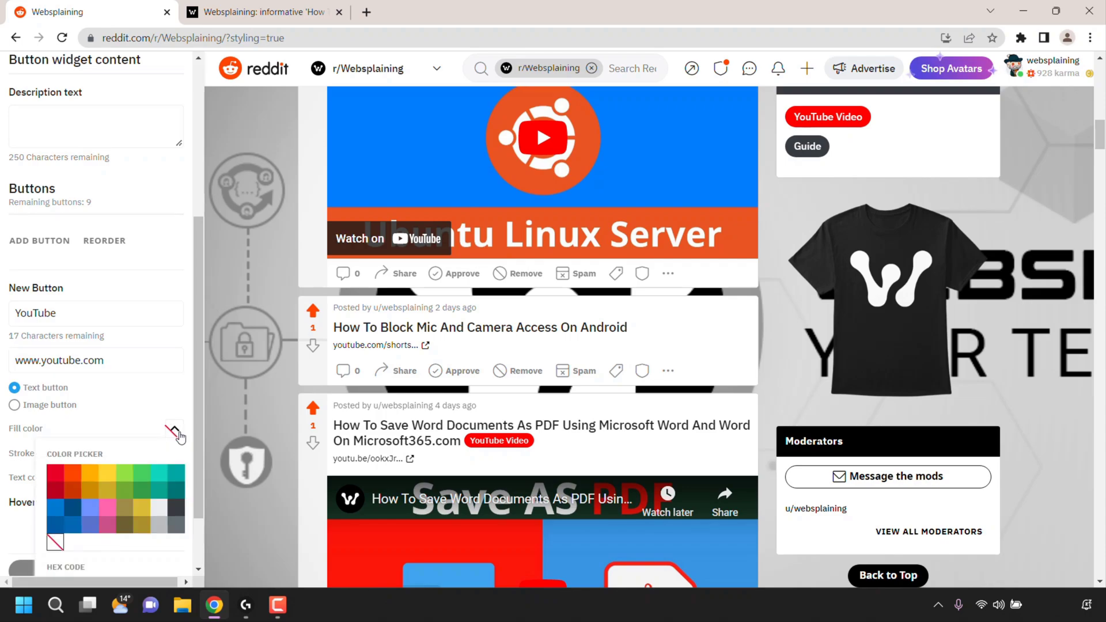
click(57, 476)
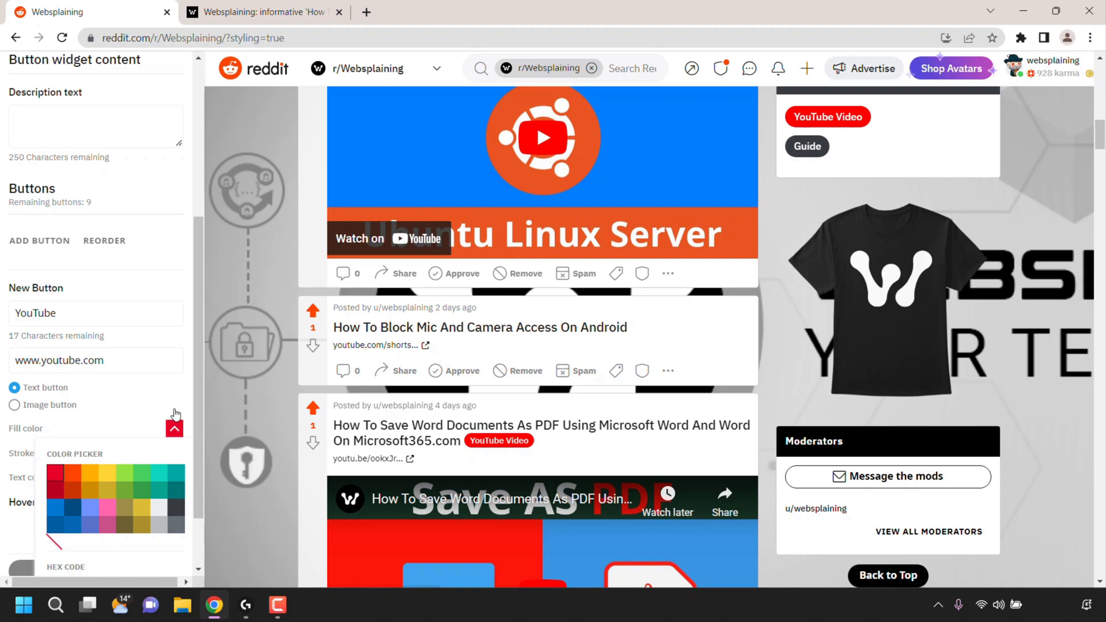
click(179, 434)
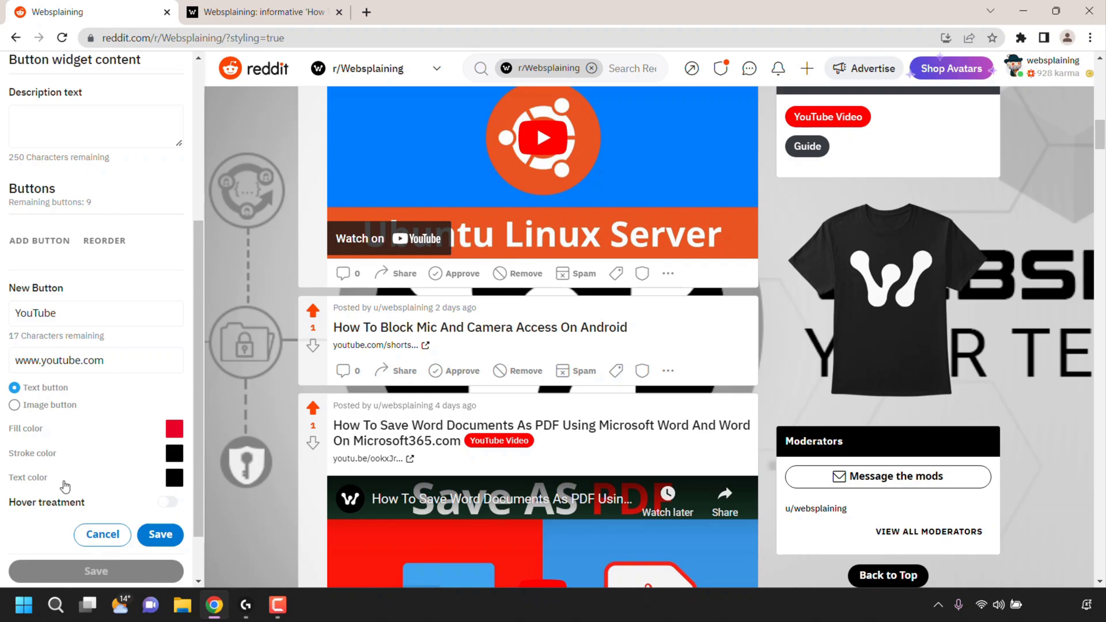
click(174, 477)
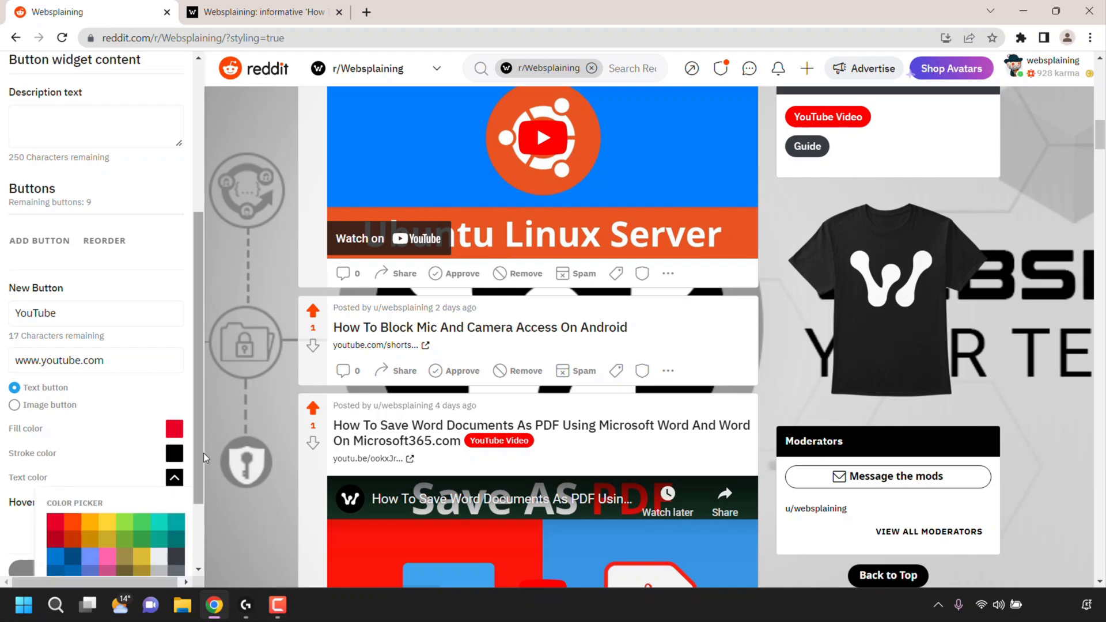
scroll(205, 456, down, 1)
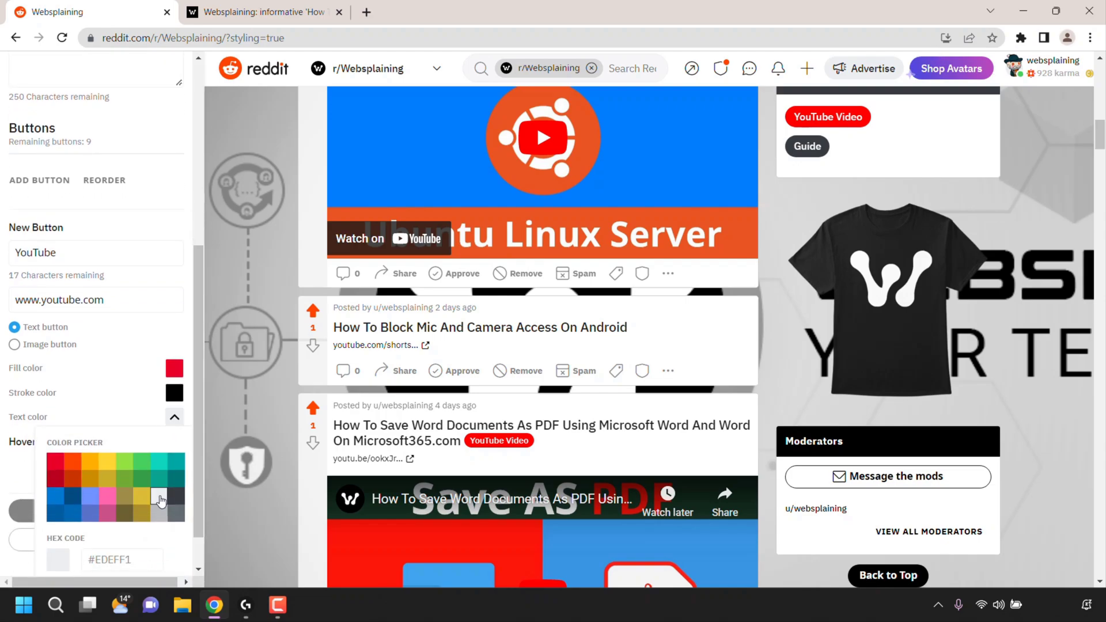
click(176, 418)
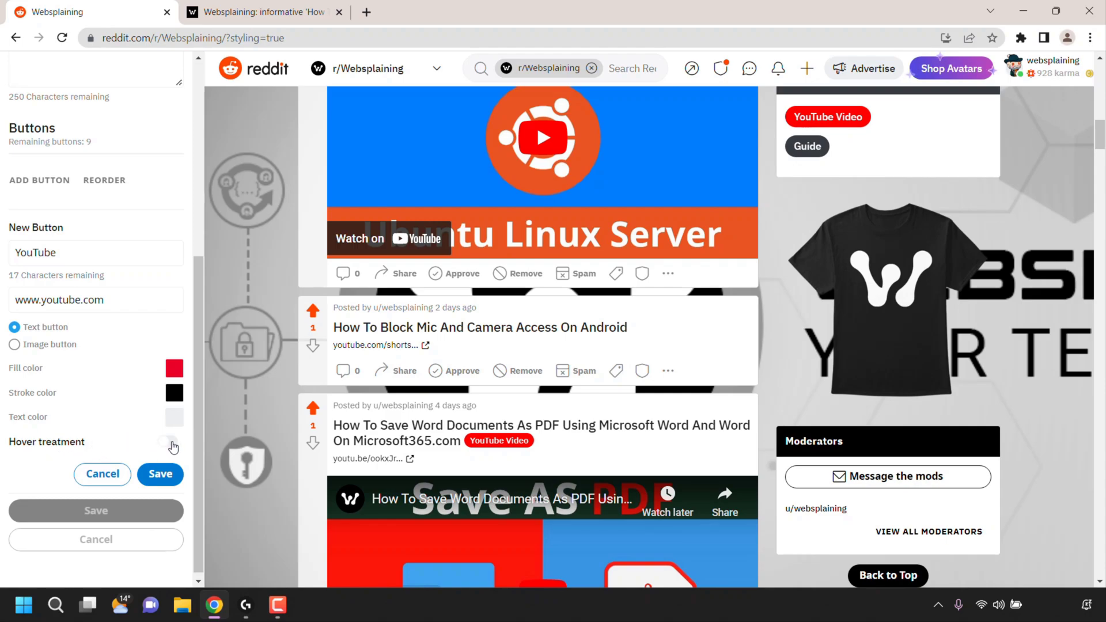
click(172, 447)
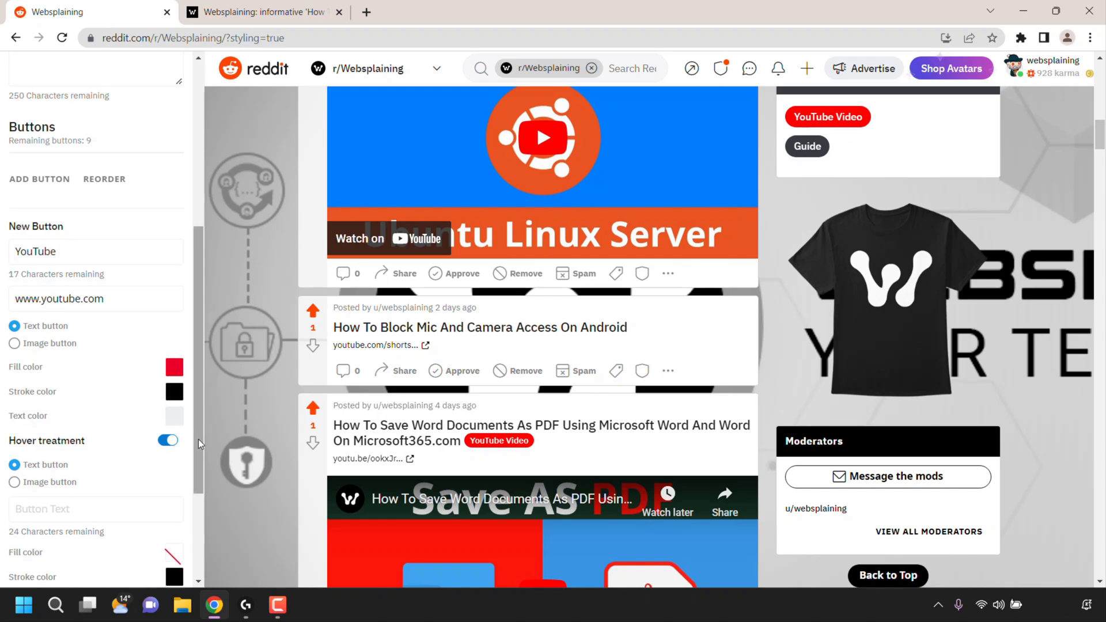
scroll(198, 468, down, 2)
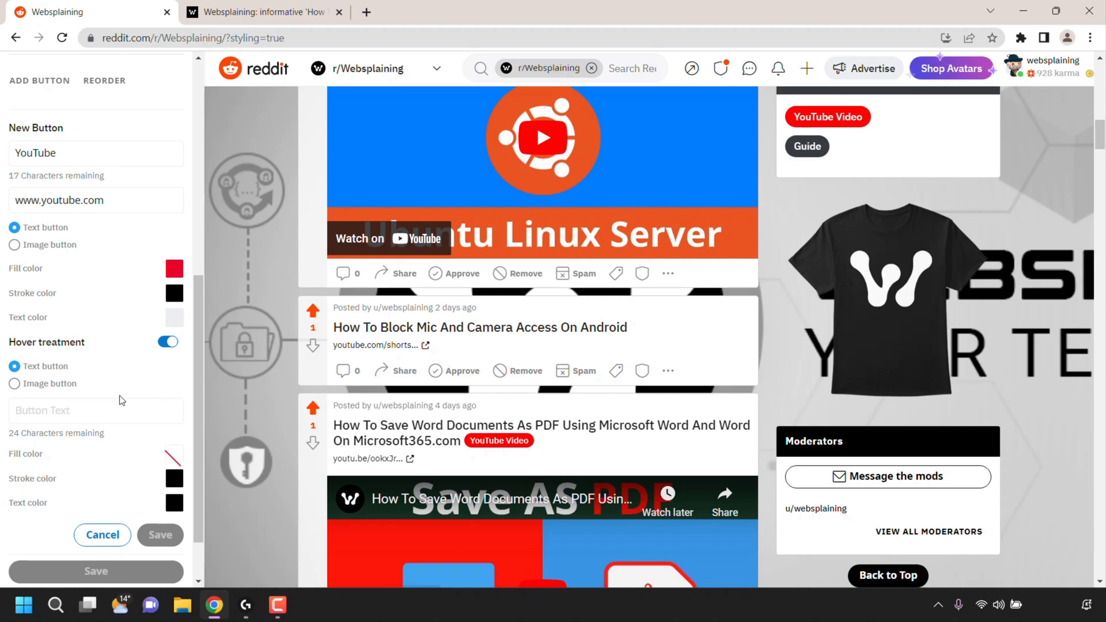
- Turn hover treatment off, then save the YouTube button and the Demo Links widget
click(167, 344)
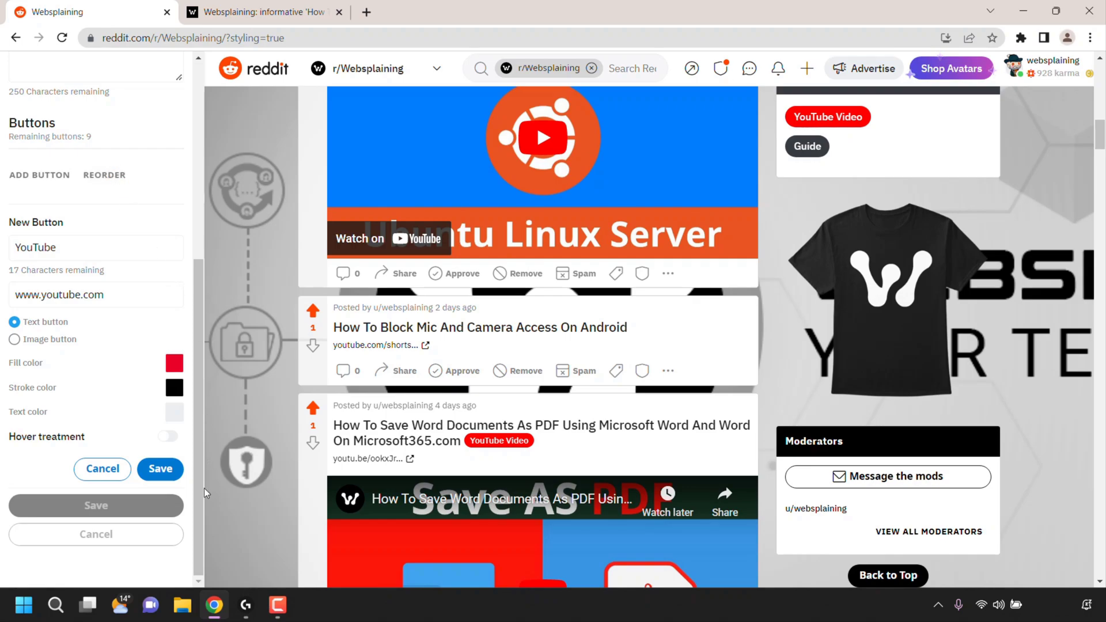
click(160, 469)
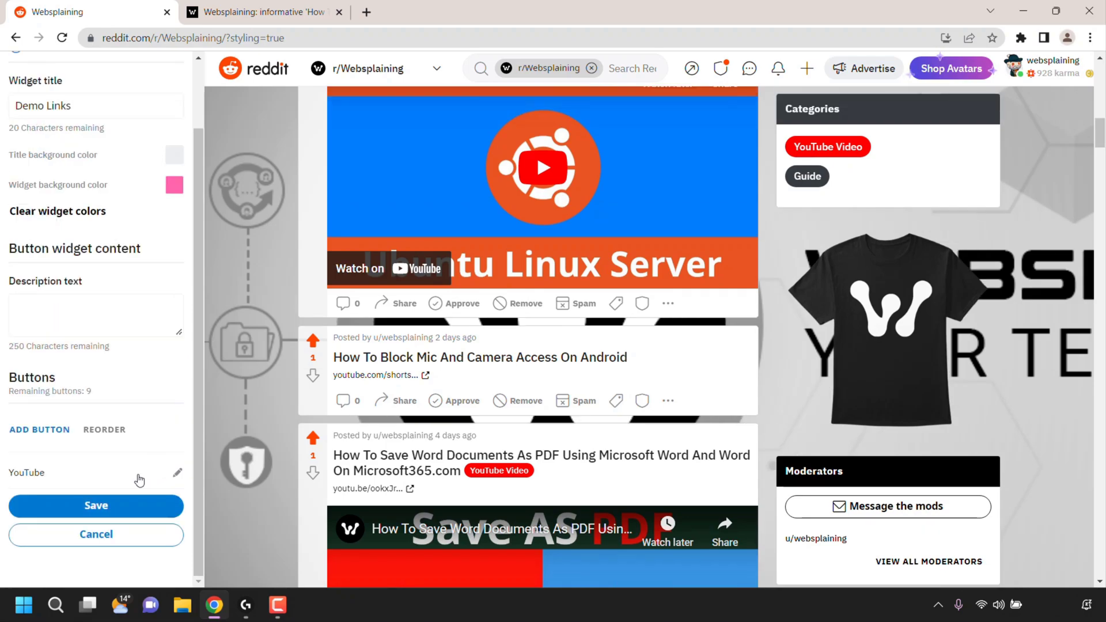
click(138, 507)
click(138, 506)
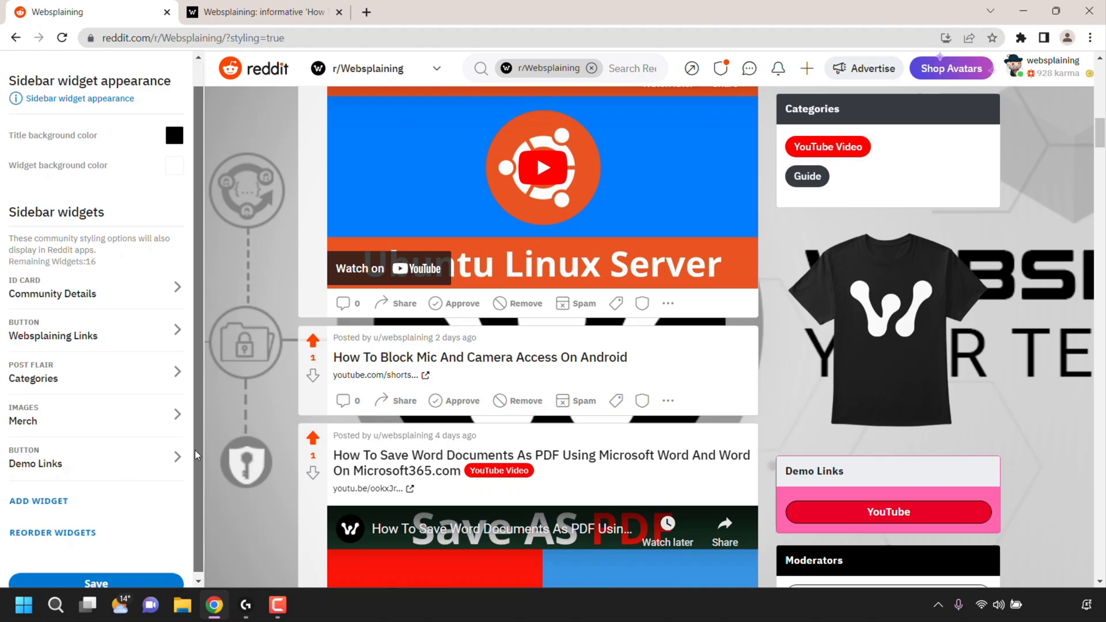
scroll(196, 455, up, 1)
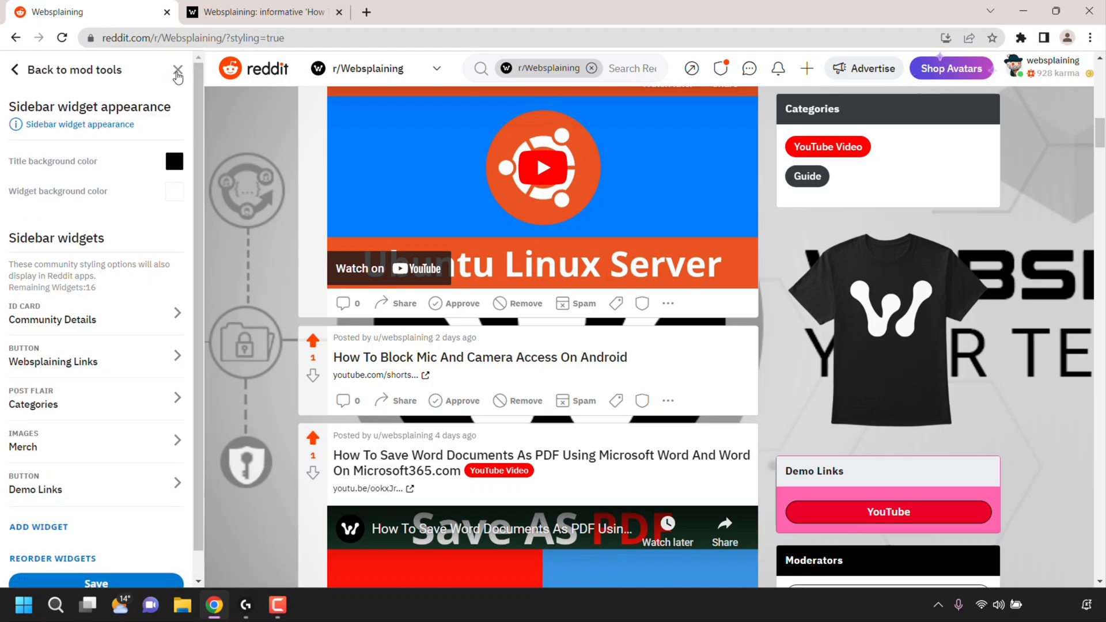
- Close the styling editor to return to the live r/Websplaining page
click(178, 72)
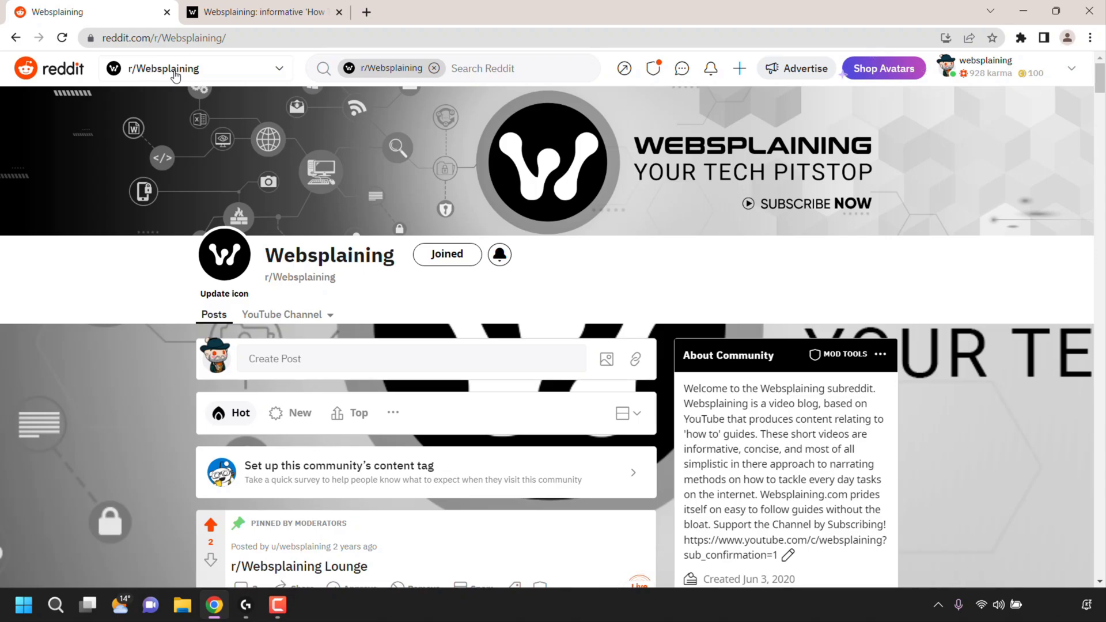
scroll(434, 475, down, 5)
scroll(434, 475, down, 5)
scroll(434, 475, down, 3)
scroll(897, 139, down, 2)
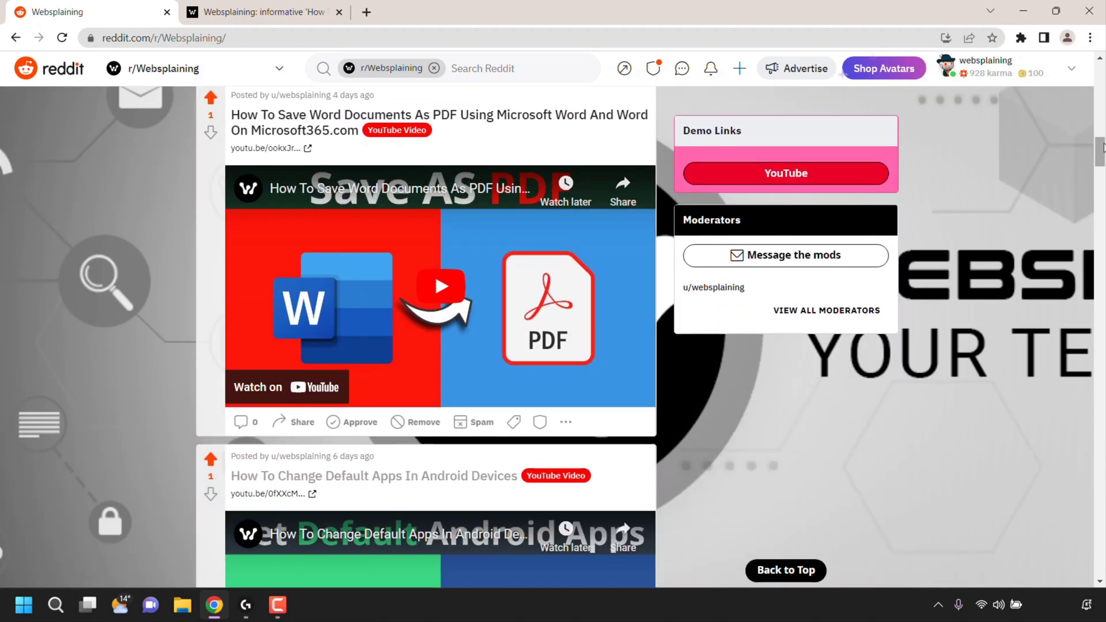